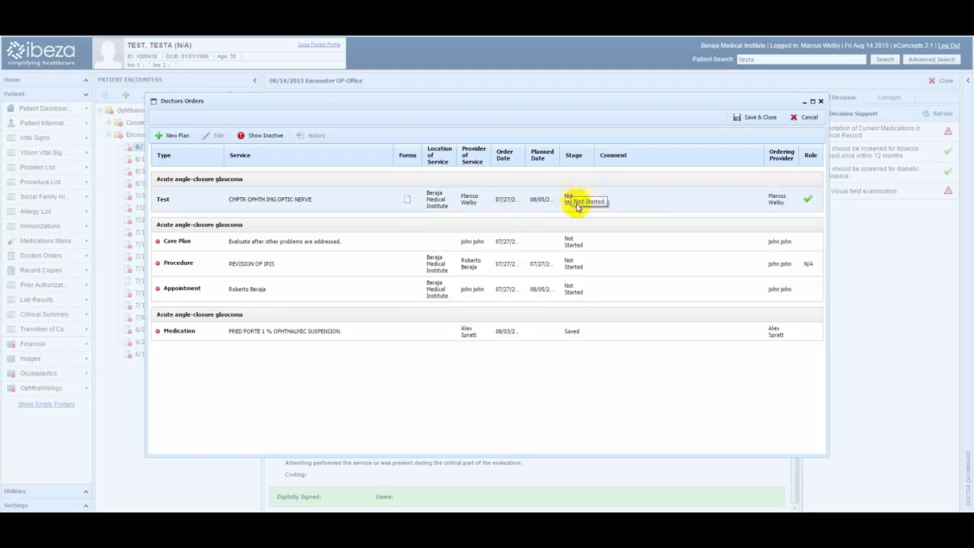
click(574, 200)
click(583, 200)
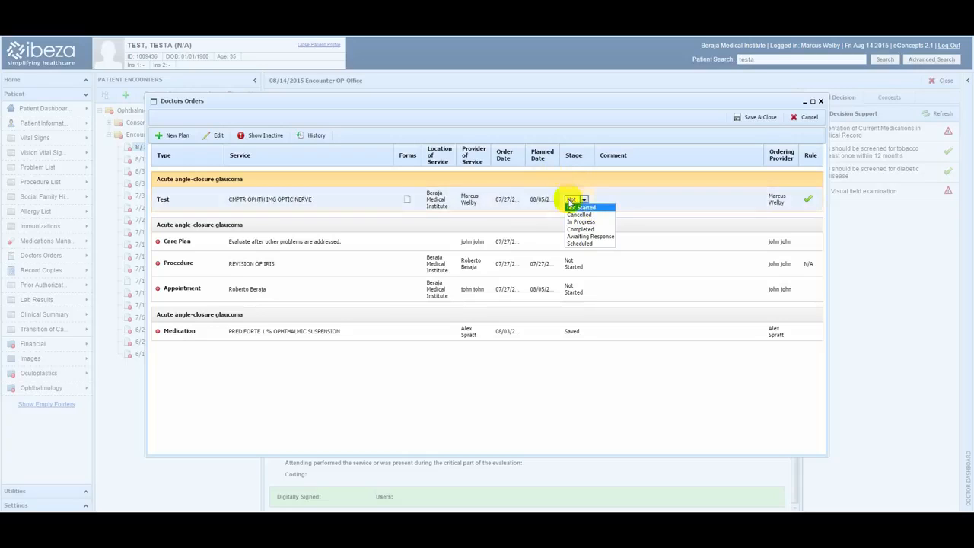
click(603, 216)
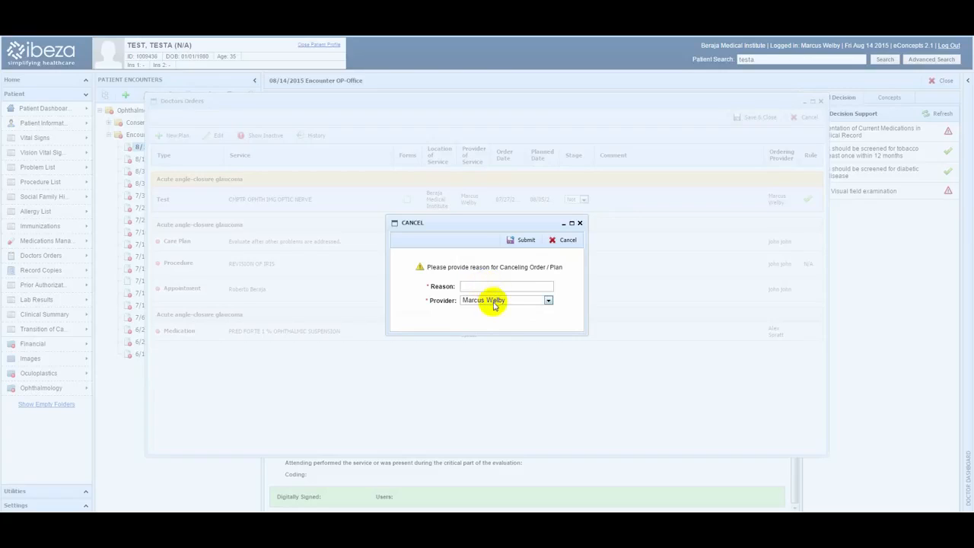
click(565, 241)
Set the stage of the CMPTR OPHTH IMG OPTIC NERVE test order to Completed
click(583, 200)
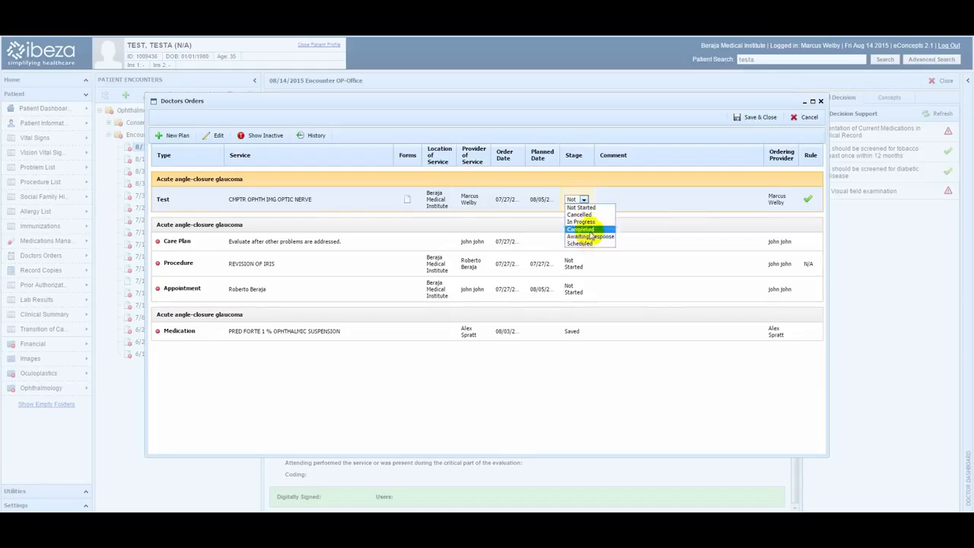
click(591, 229)
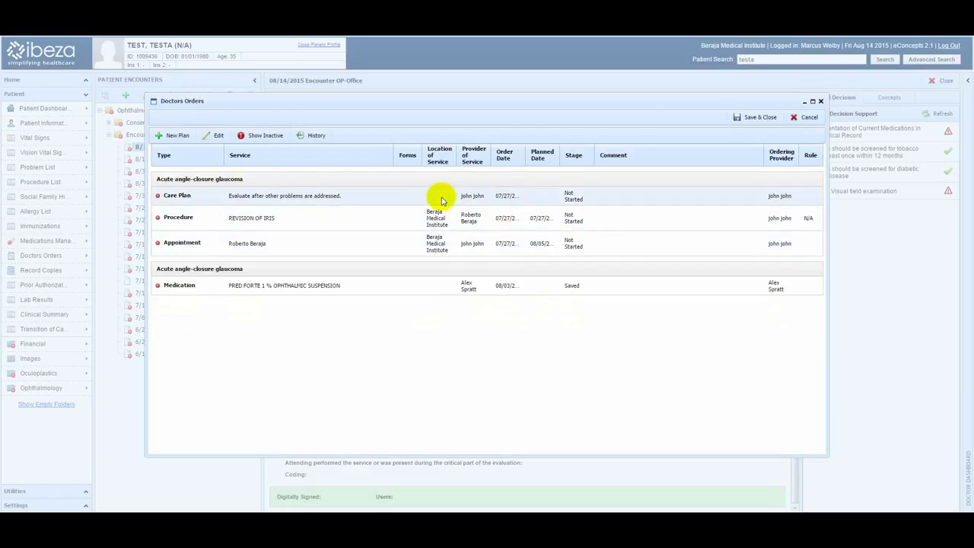
click(418, 185)
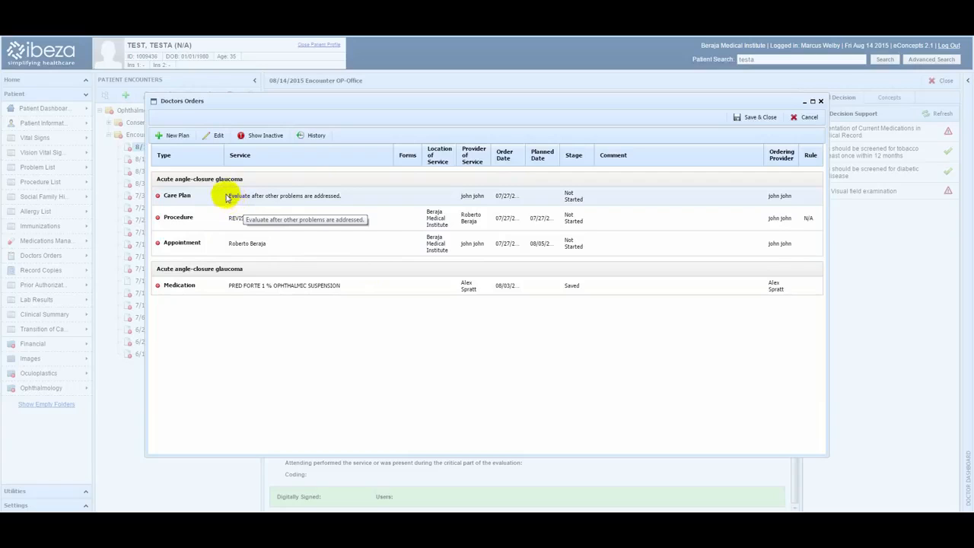
Create a new plan for the patient's Glaucoma problem
click(174, 137)
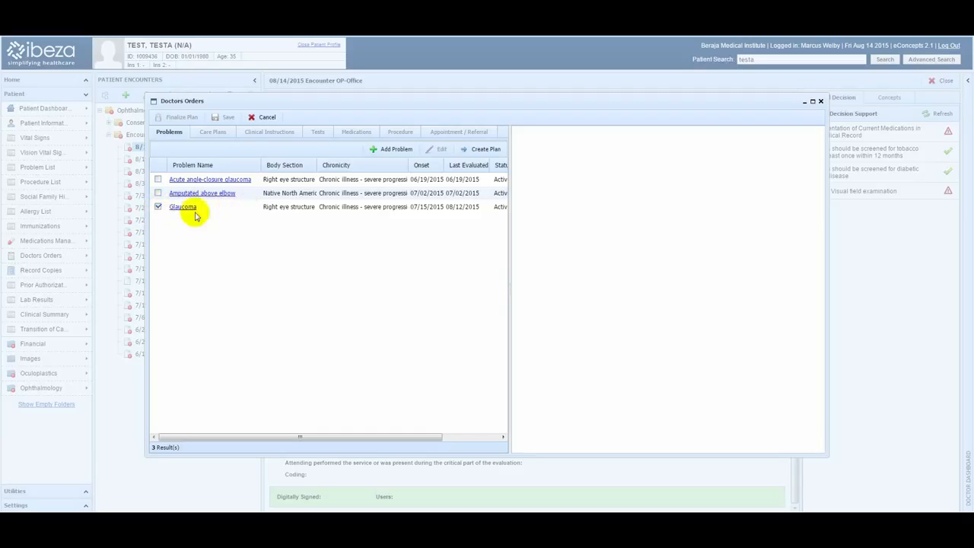
click(469, 150)
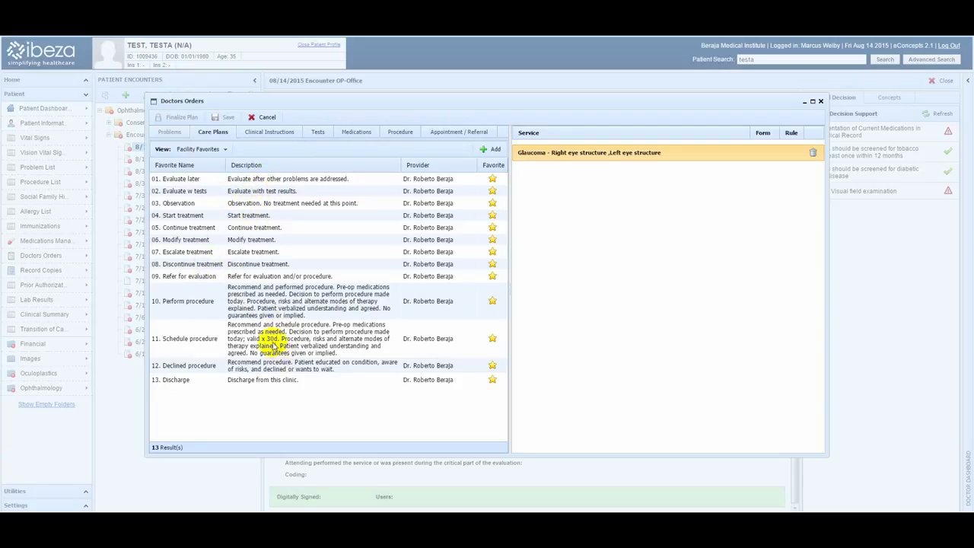
Add the facility favorite care plan "02. Evaluate w tests" to the Glaucoma plan and save it
click(489, 151)
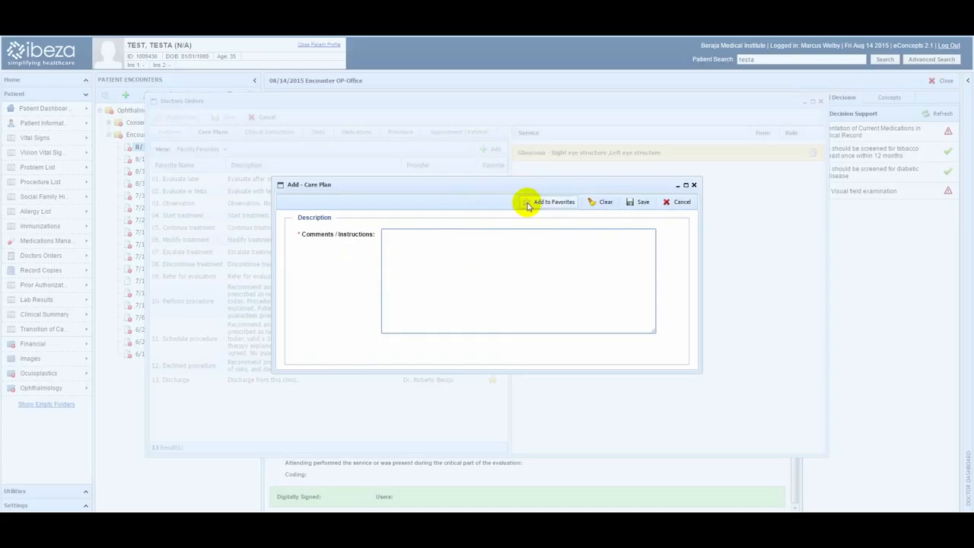
click(678, 204)
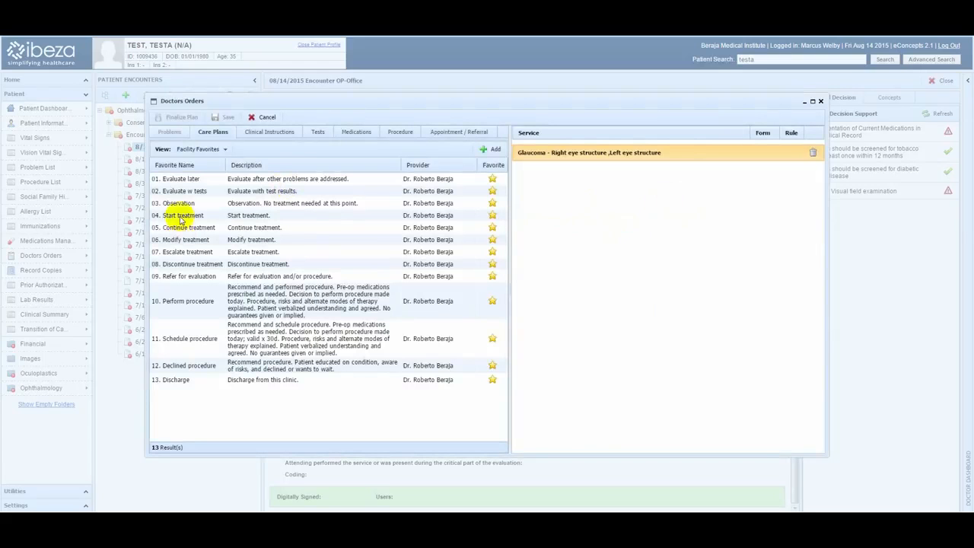
double_click(242, 195)
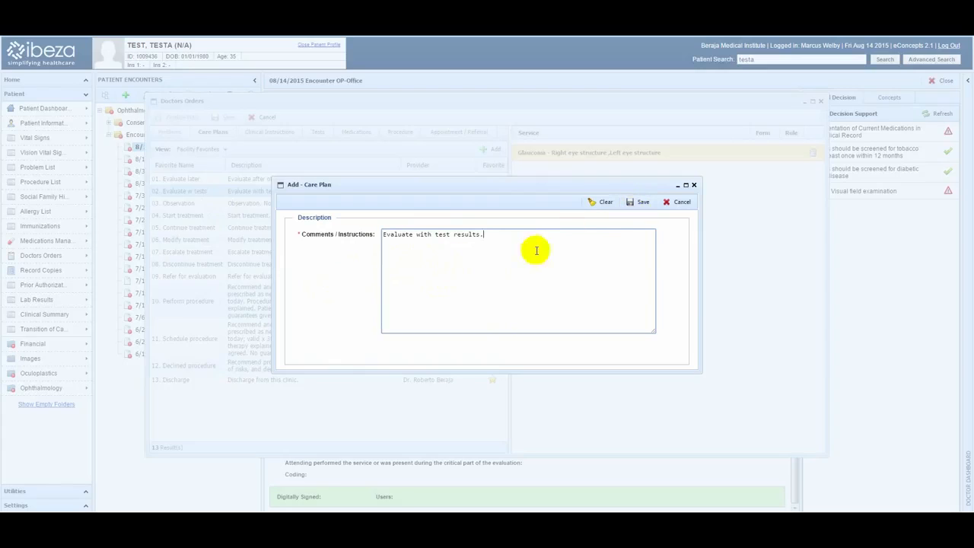
click(636, 202)
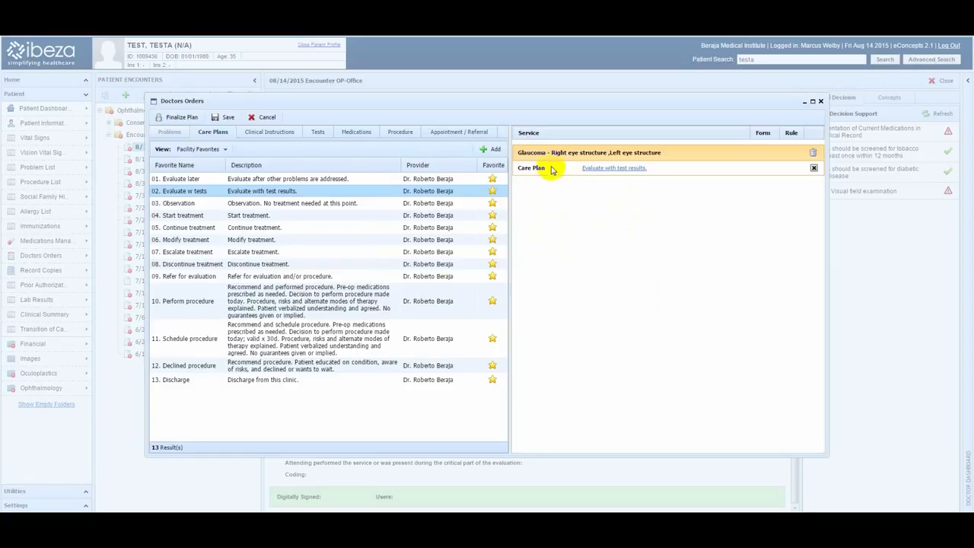
Review the clinical instructions available under Doctor Favorites, Previous Clinical Instructions and Facility Favorites
click(267, 134)
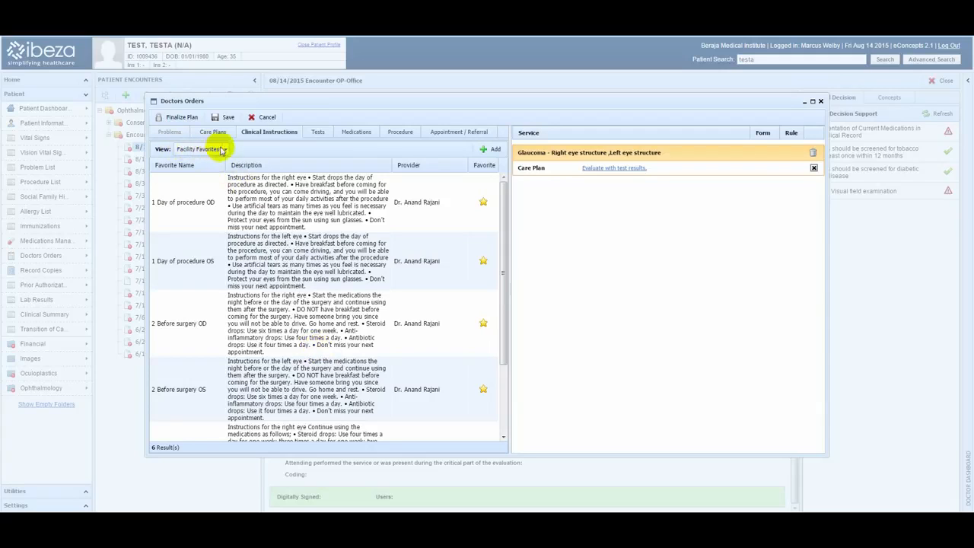
click(224, 149)
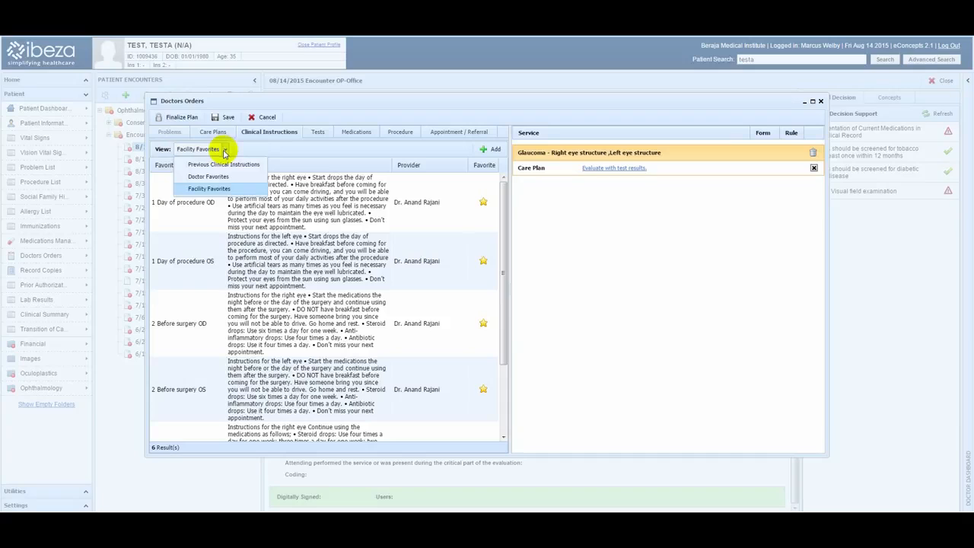
click(221, 177)
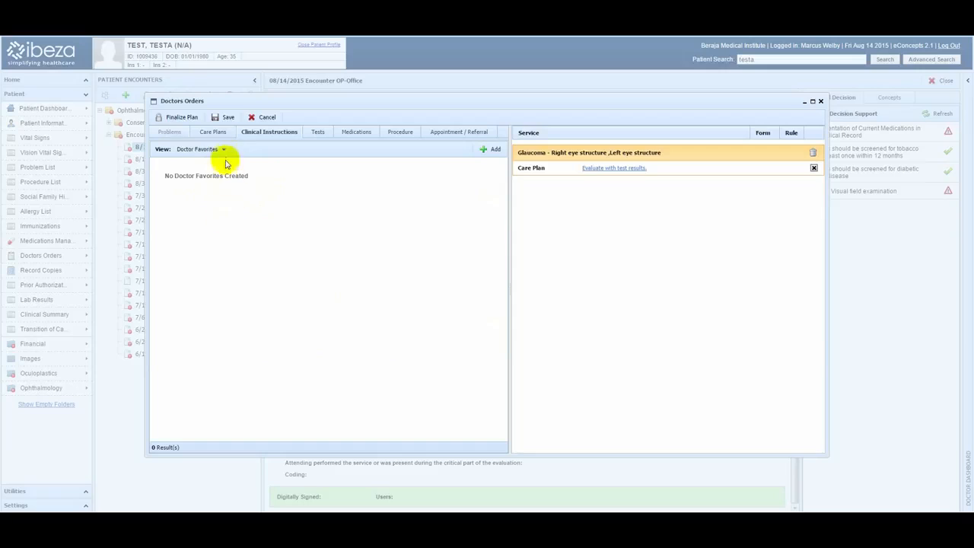
click(223, 150)
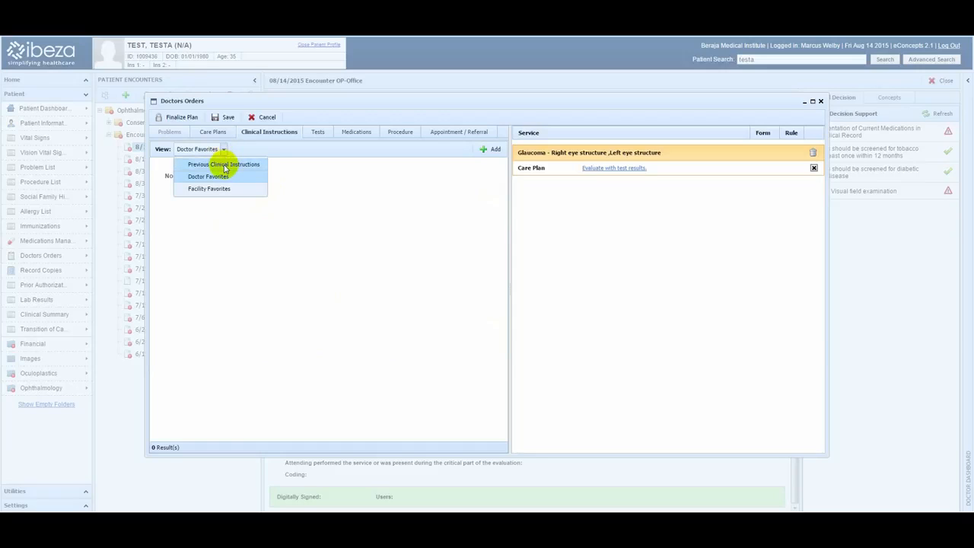
click(225, 165)
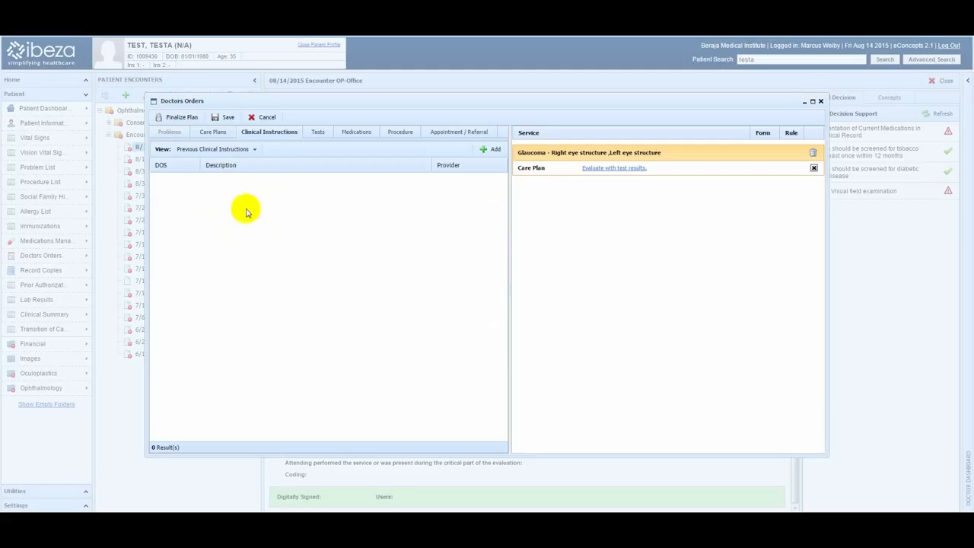
click(255, 149)
click(231, 188)
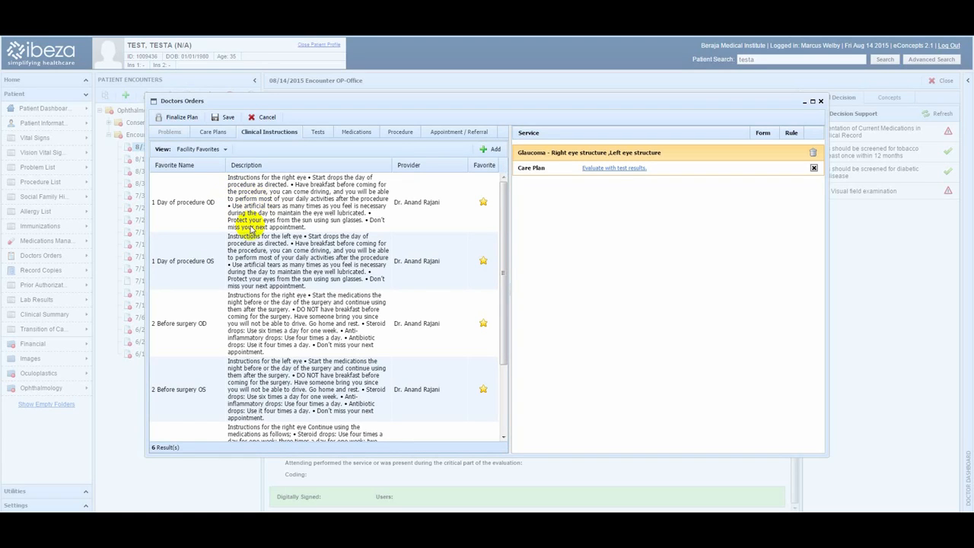
scroll(258, 225, down, 2)
scroll(257, 226, up, 2)
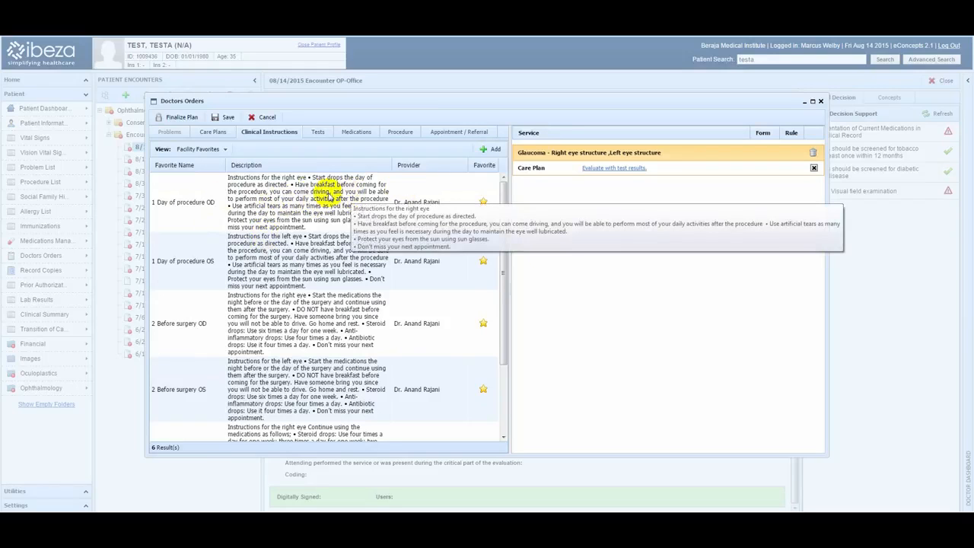
Add the "1 Day of procedure OD" clinical instruction to the Glaucoma plan and remove it again
double_click(297, 199)
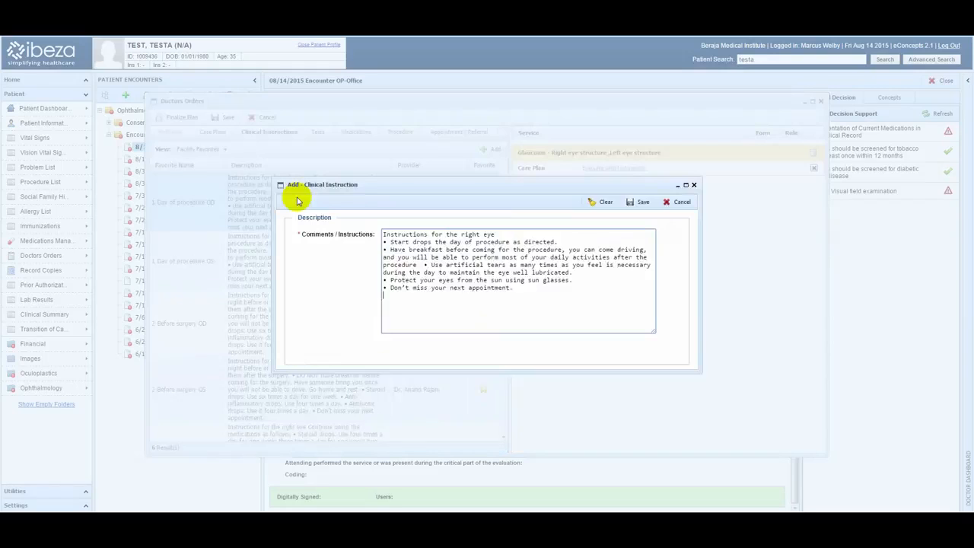
click(638, 202)
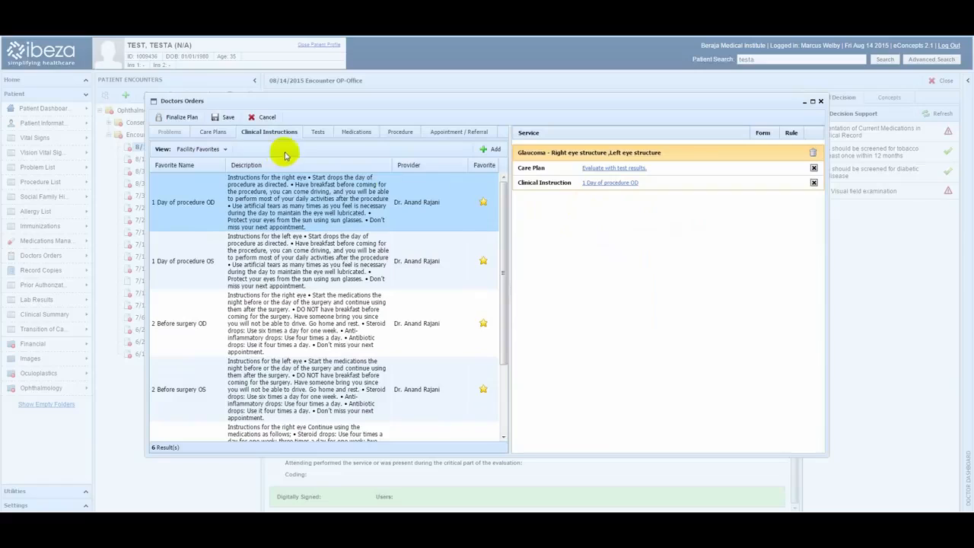
click(813, 184)
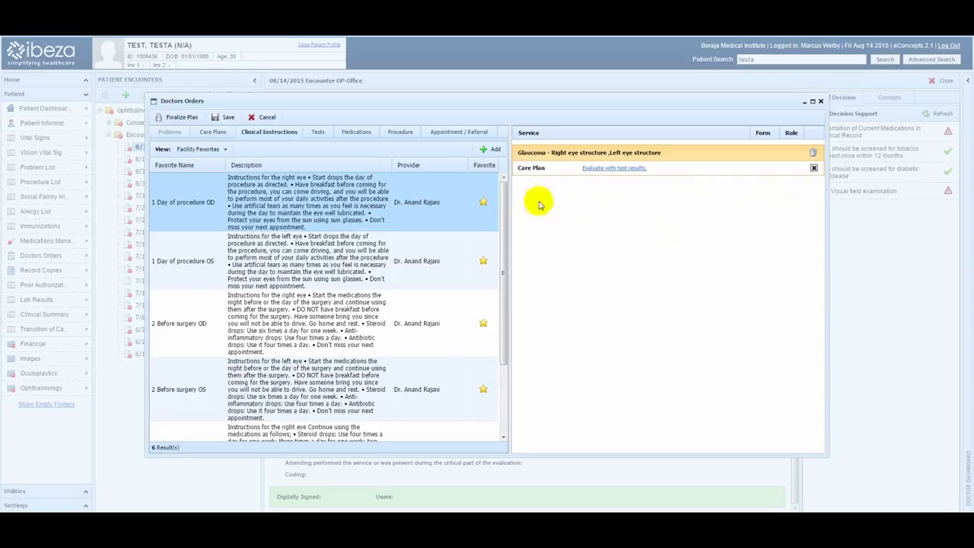
Search all available tests for code 92134
click(318, 133)
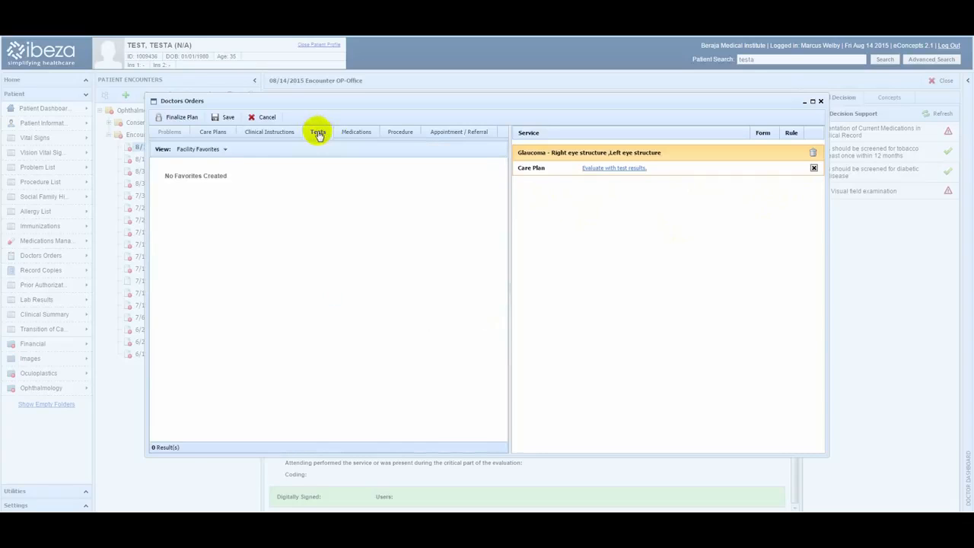
click(223, 152)
click(211, 163)
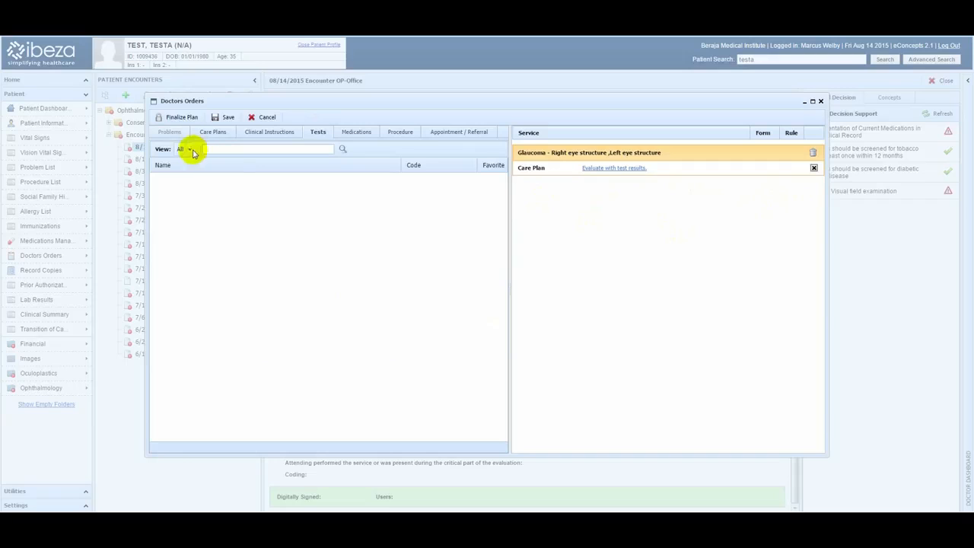
click(192, 152)
click(198, 189)
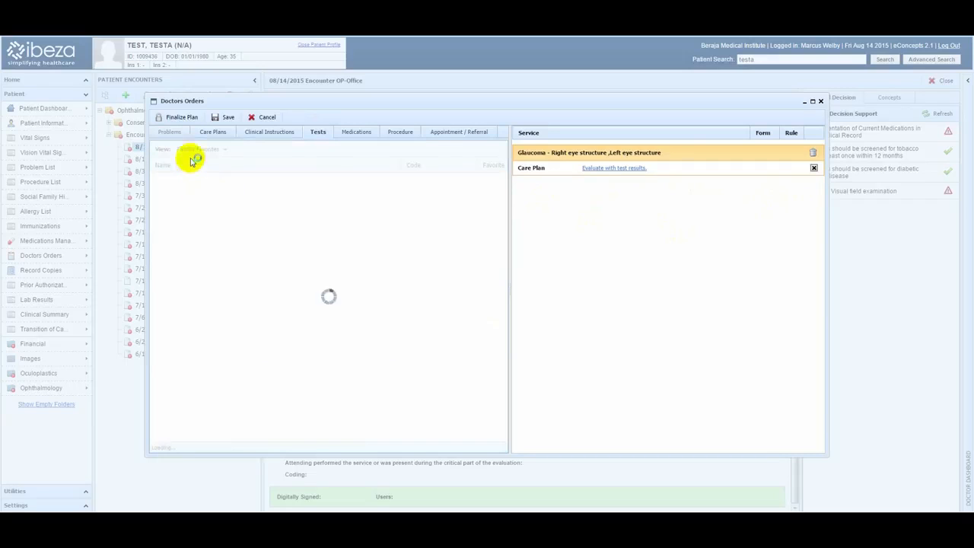
click(195, 149)
click(201, 175)
click(206, 150)
click(206, 162)
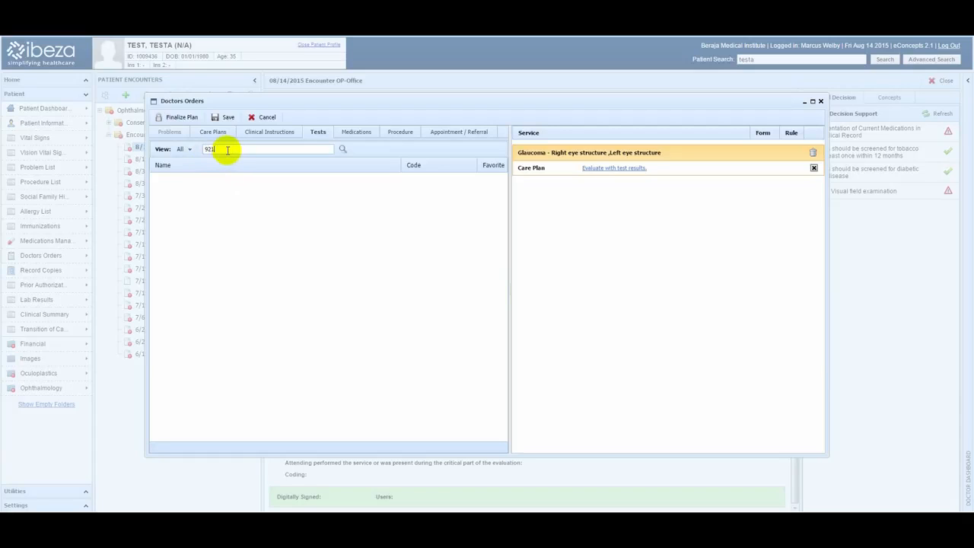
key(Return)
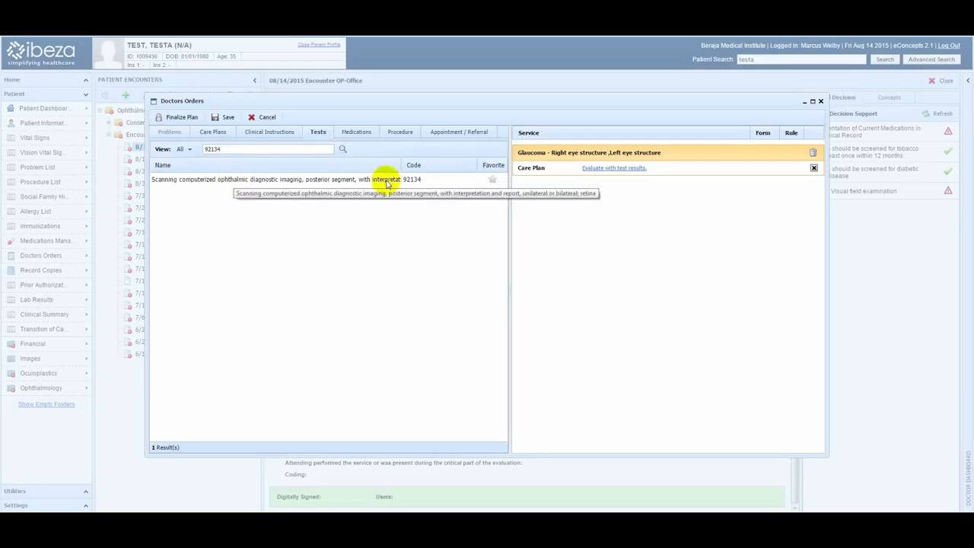
Add test 92134 to the Glaucoma plan for "Both eyes, entire" with a request date of 2 months, and save it
double_click(318, 179)
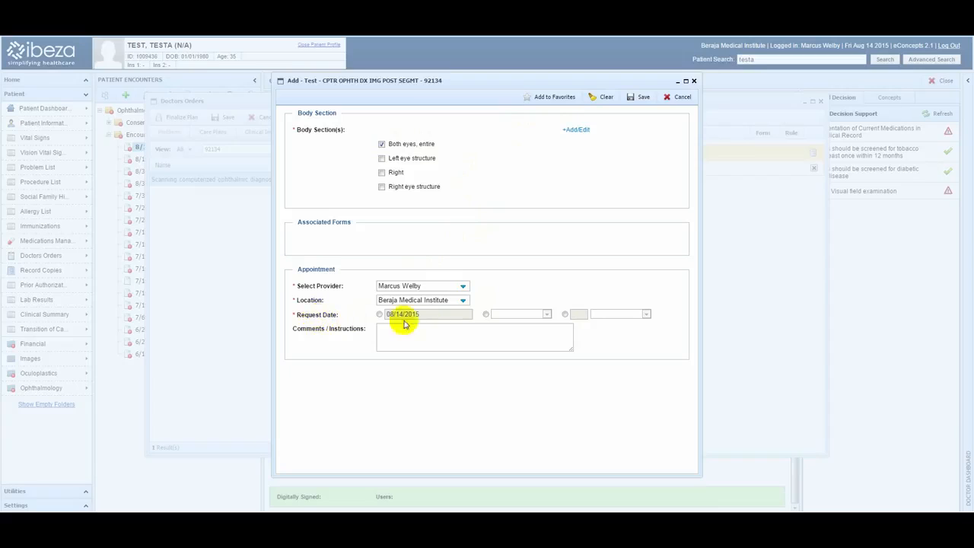
click(486, 314)
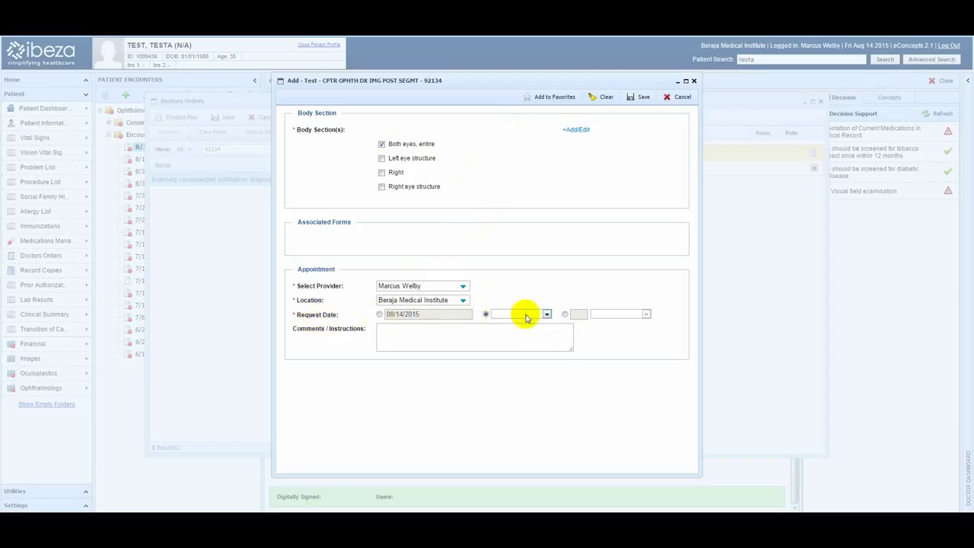
click(522, 314)
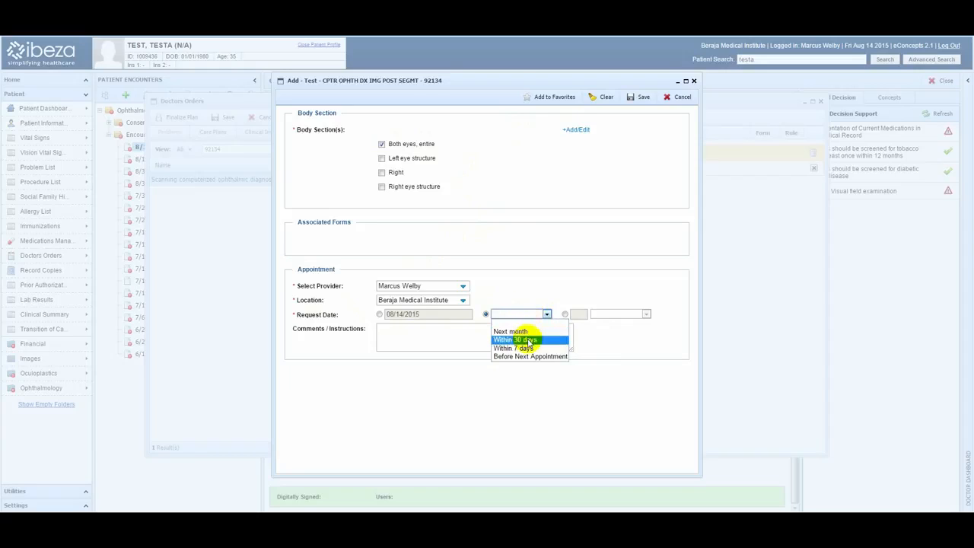
click(566, 314)
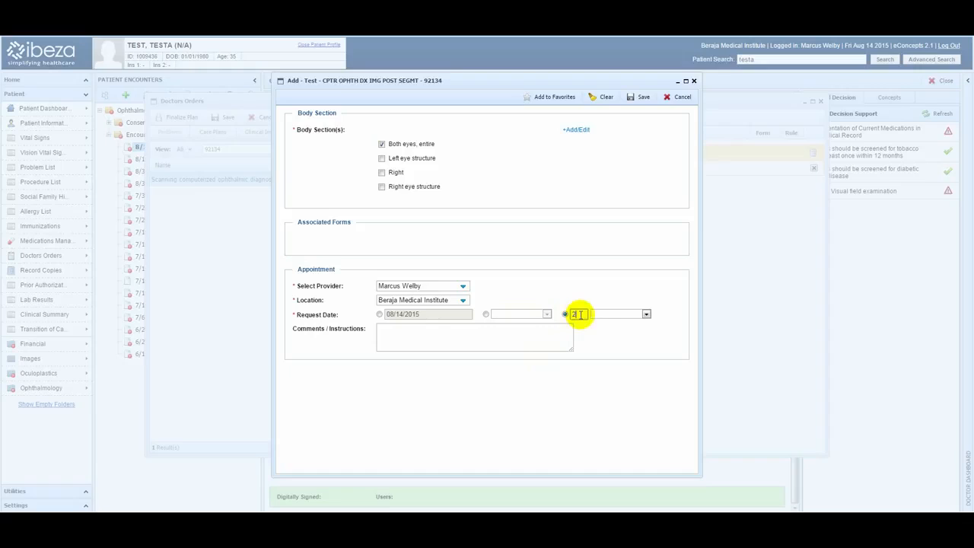
click(595, 315)
click(608, 350)
click(608, 314)
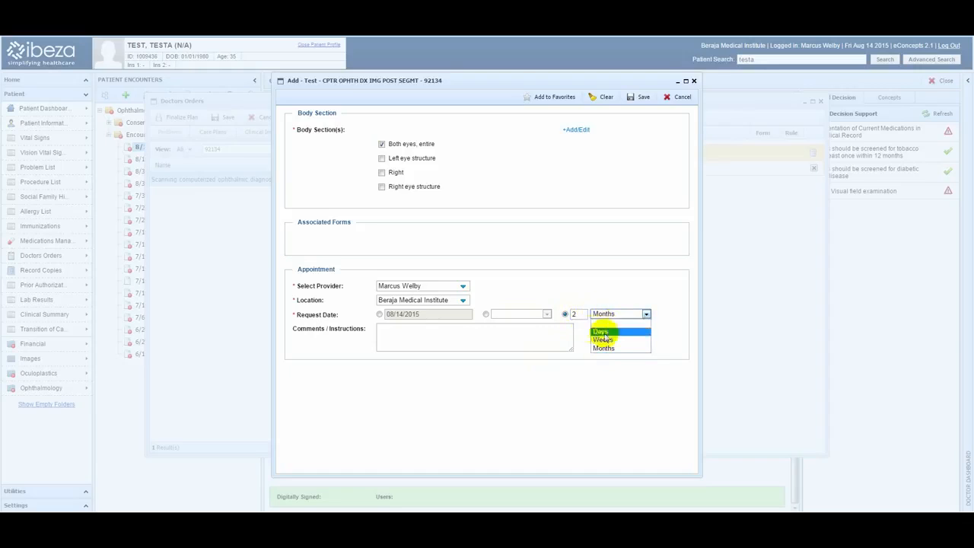
click(542, 335)
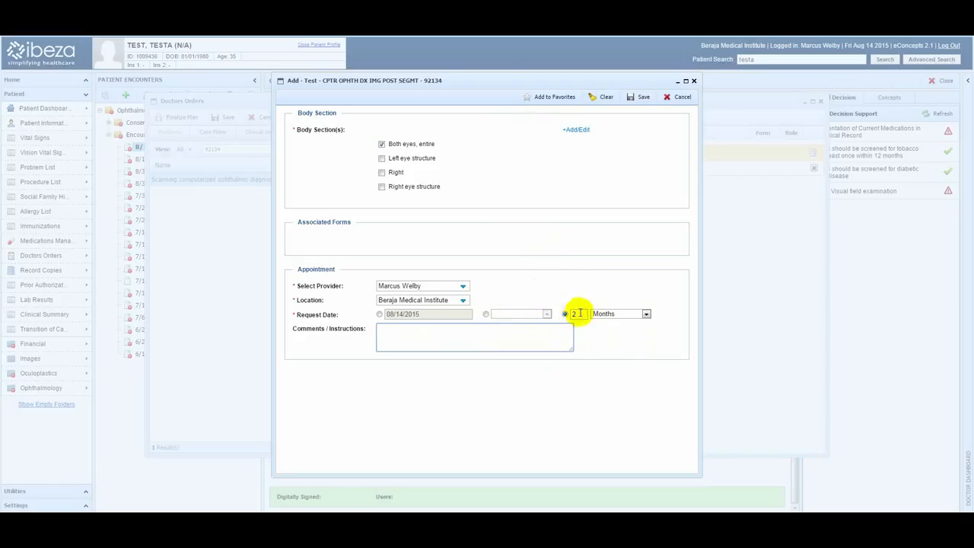
click(637, 97)
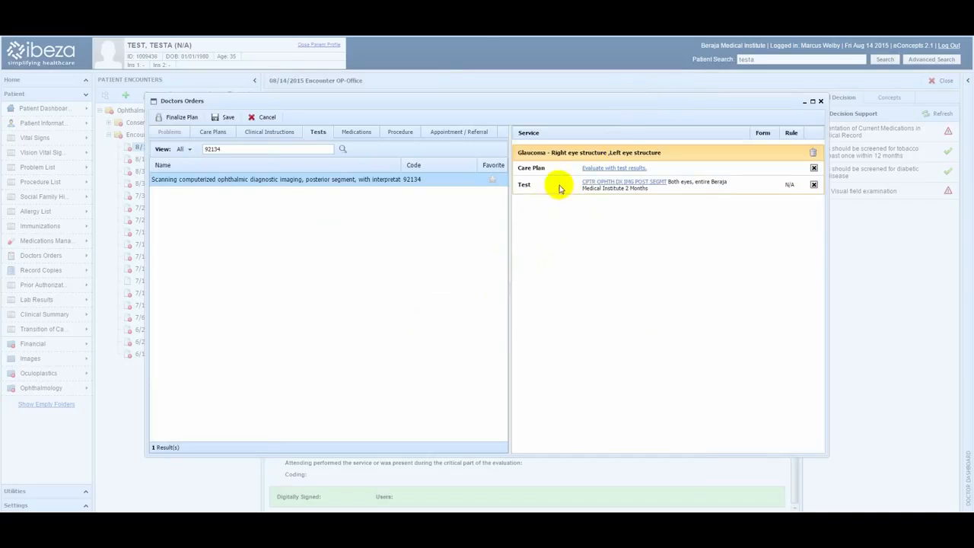
Add the Combigan OU medication from Facility Favorites to the Glaucoma plan, keeping 1 drop OU BID, 1 bottle, 30 days supply and 3 refills
click(359, 135)
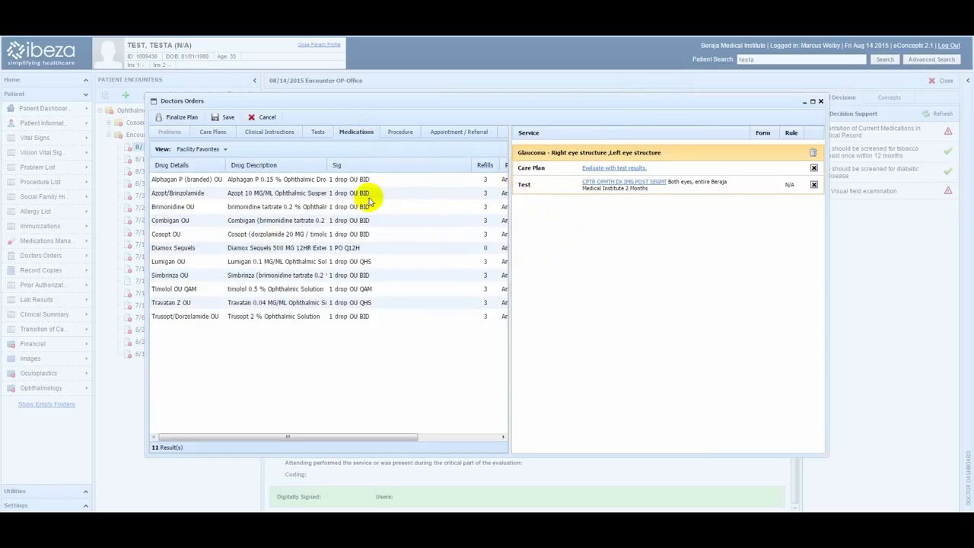
click(199, 150)
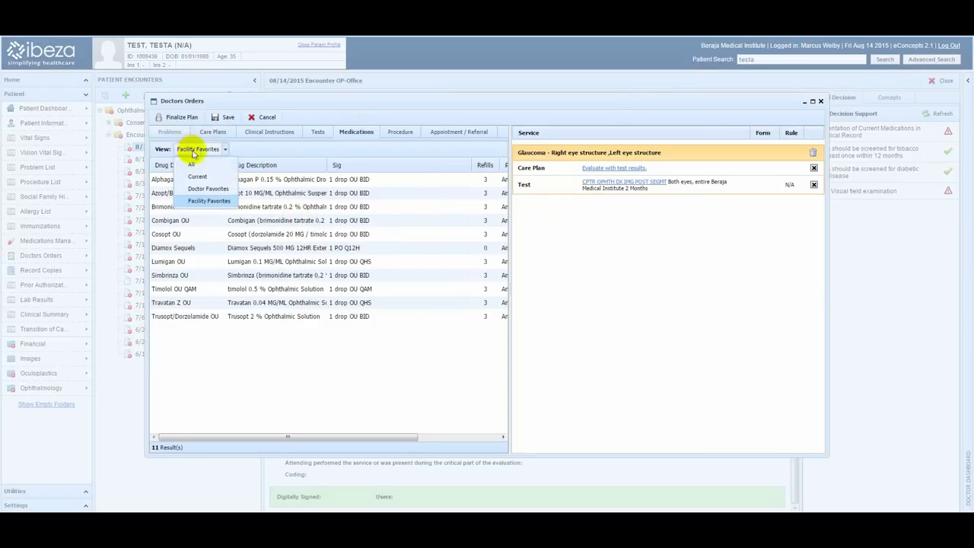
click(194, 166)
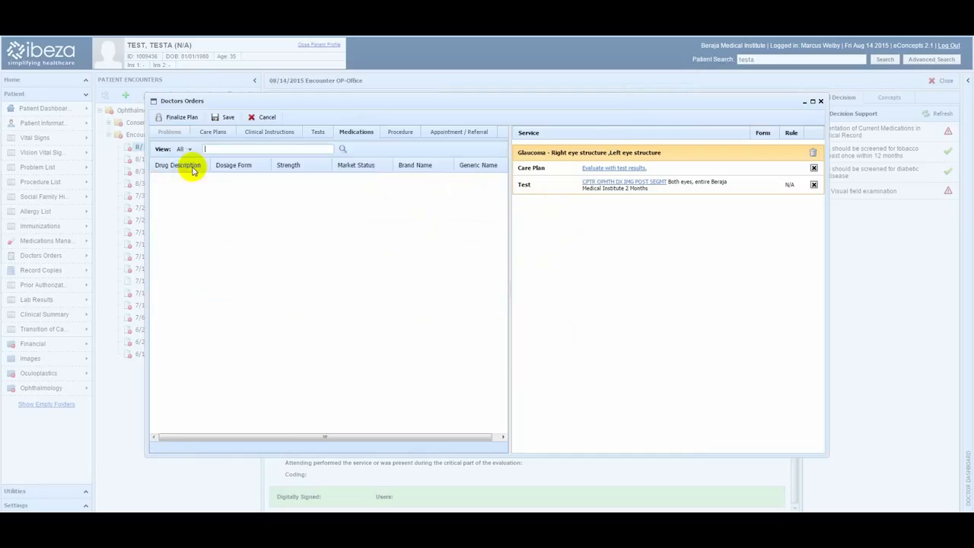
click(190, 150)
click(195, 189)
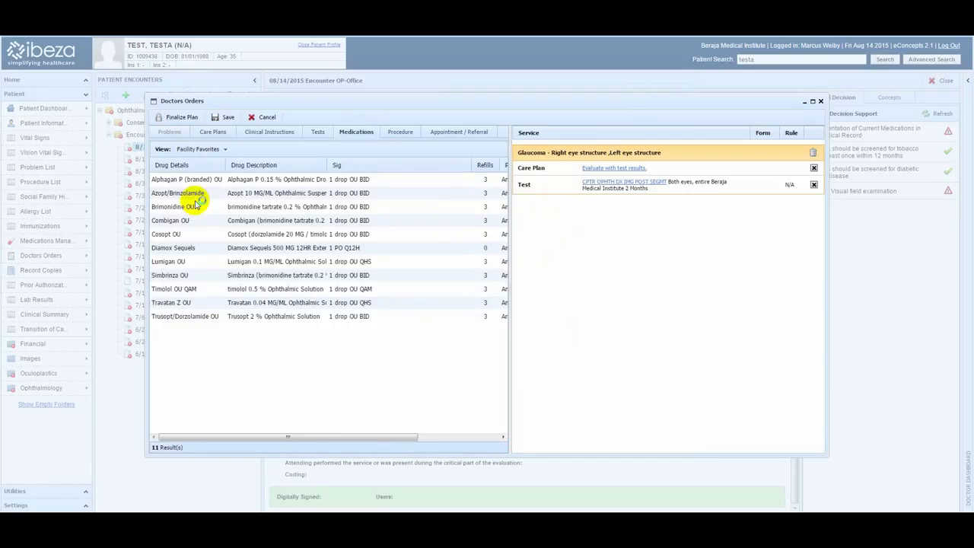
click(187, 224)
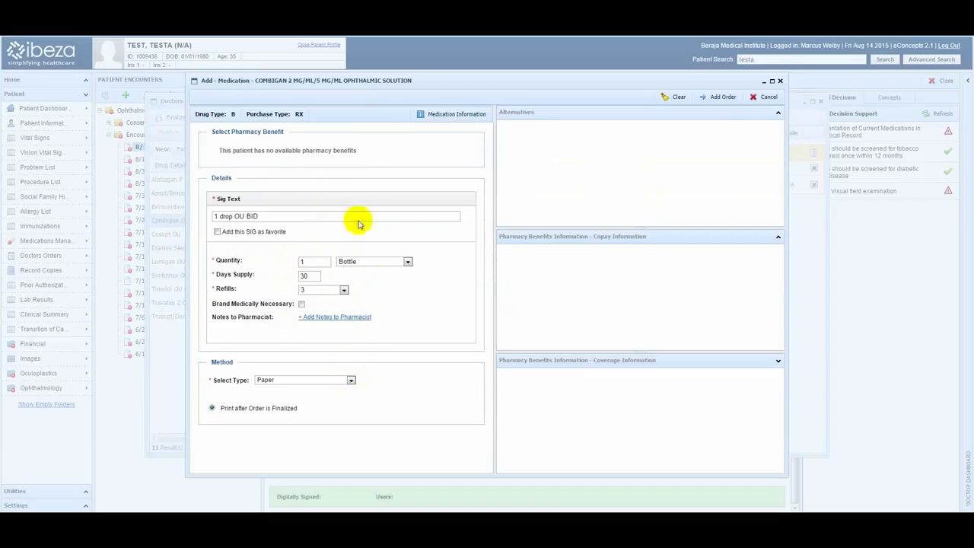
click(720, 97)
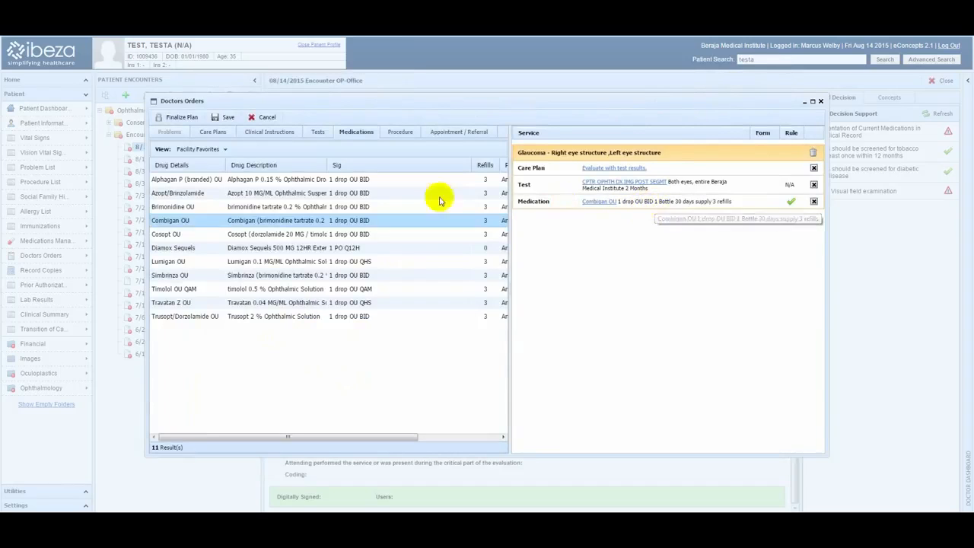
Check the procedure orders under Facility Favorites and switch their view to All
click(403, 133)
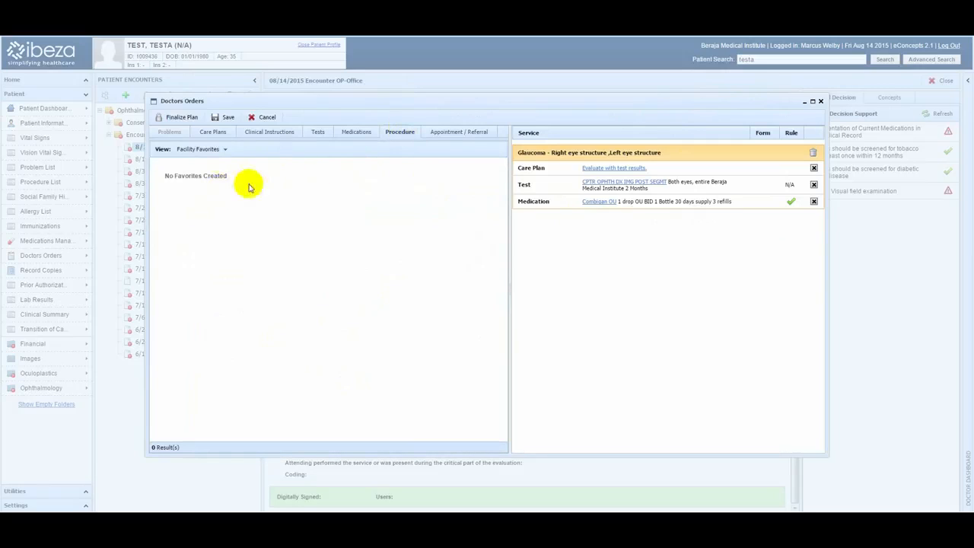
click(219, 149)
click(216, 162)
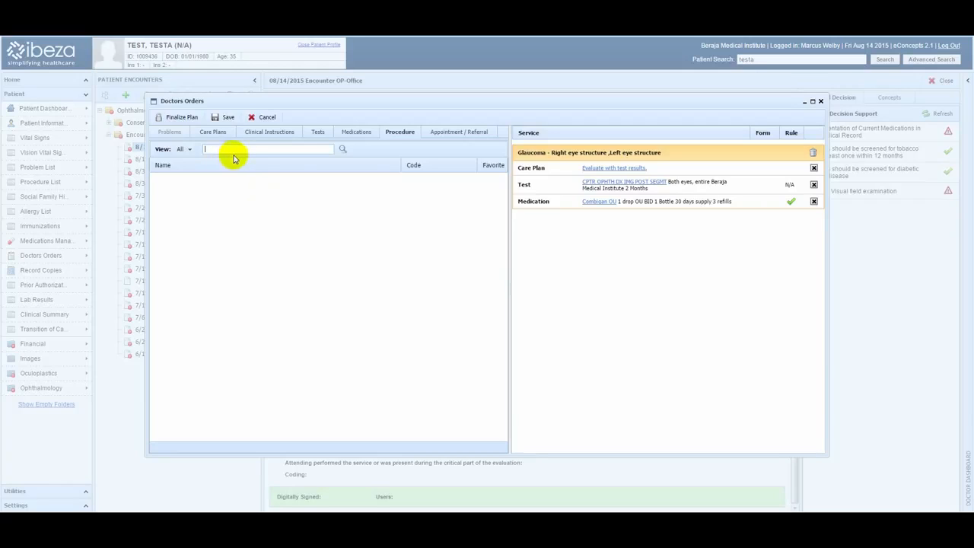
Add an appointment with the logged-in doctor at Beraja Medical Institute to the Glaucoma plan, with a request date of 2 months, and save it
click(458, 133)
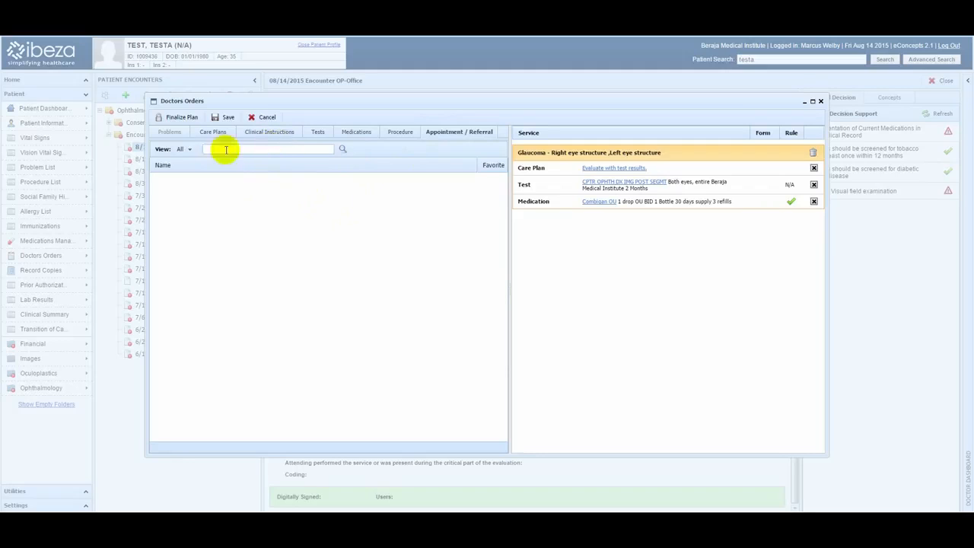
click(343, 149)
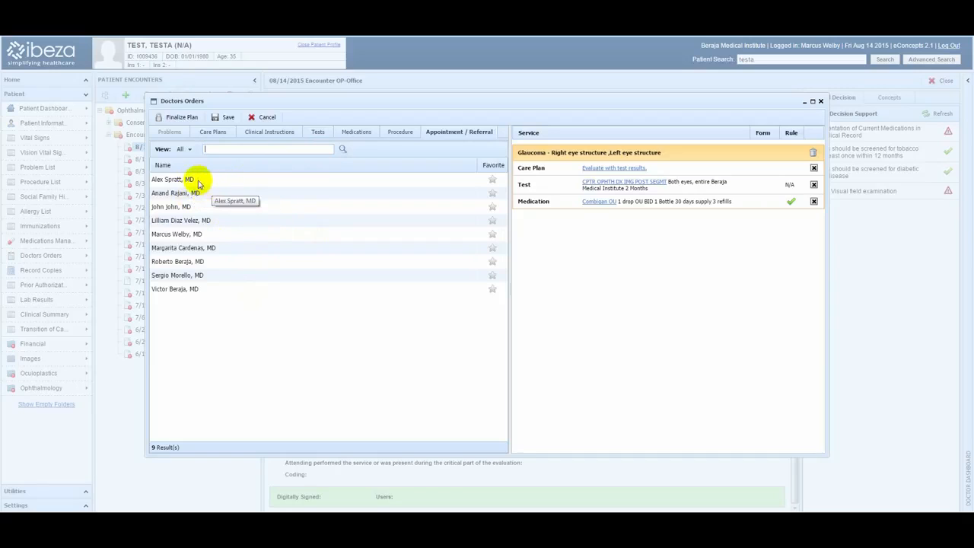
click(191, 237)
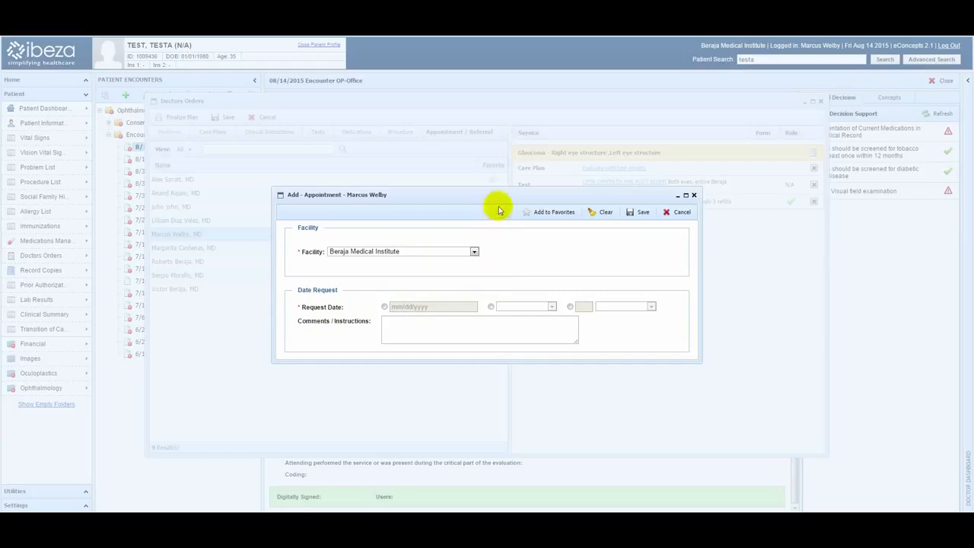
drag(502, 205, 497, 258)
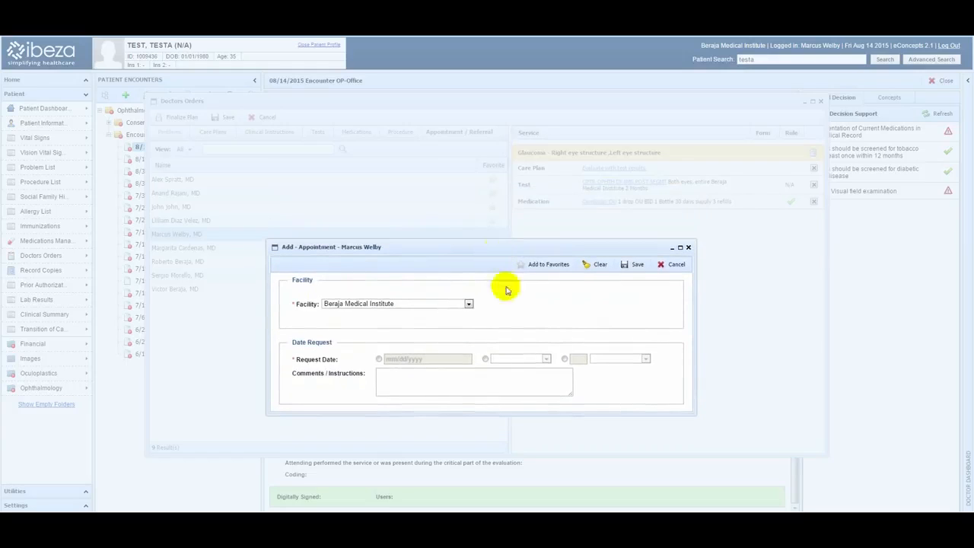
click(564, 359)
text(2)
click(609, 359)
click(609, 385)
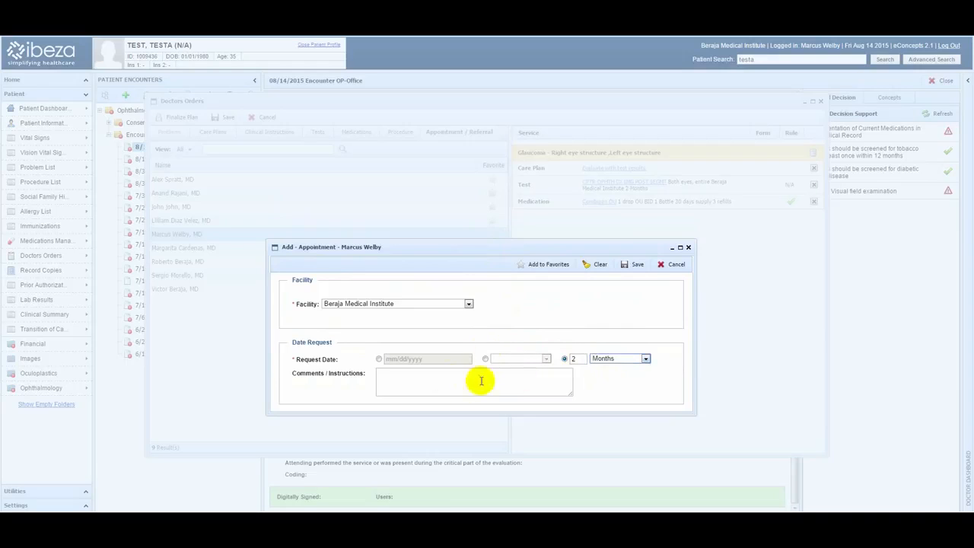
click(632, 265)
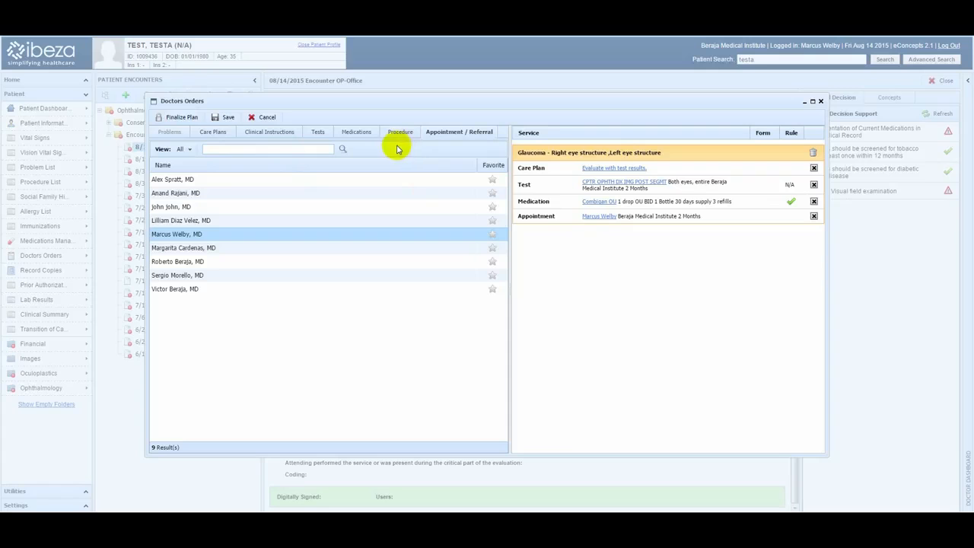
Save the Glaucoma plan and reopen it for editing from the doctor's orders list
click(232, 119)
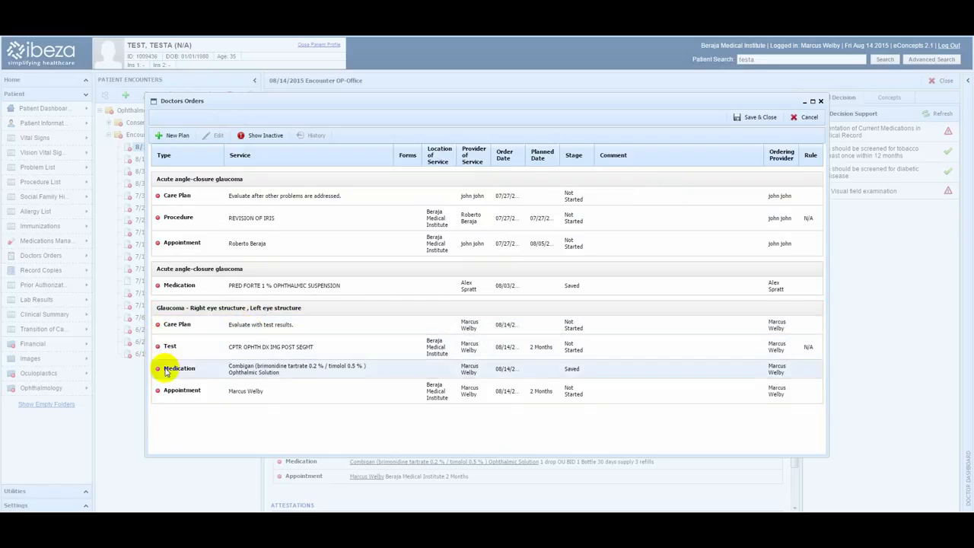
click(196, 311)
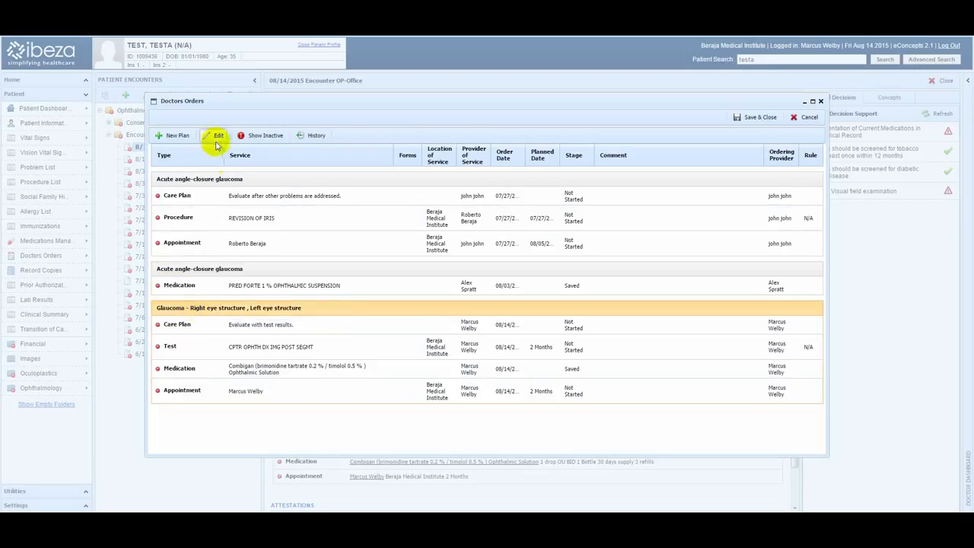
double_click(216, 310)
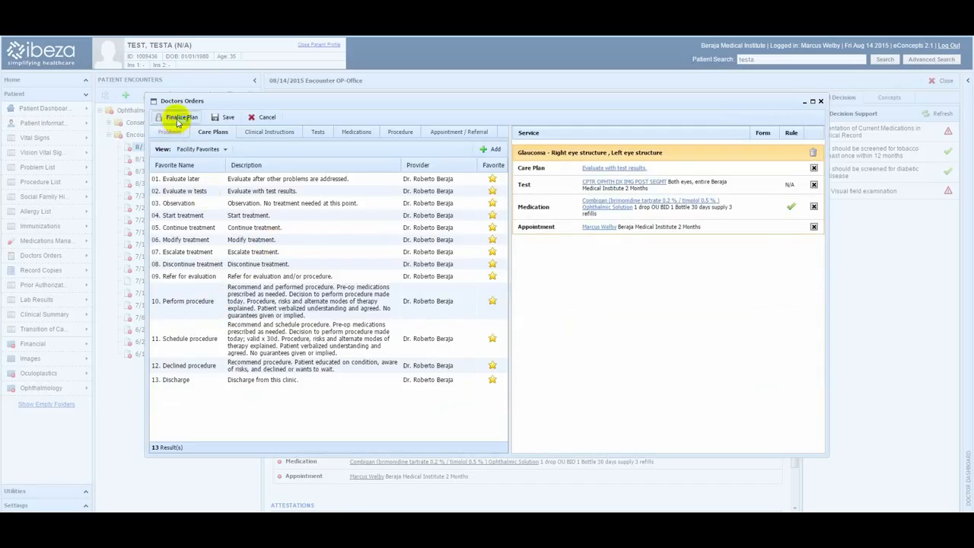
Finalize the Glaucoma plan, reviewing and saving the Combigan prescription details
click(179, 119)
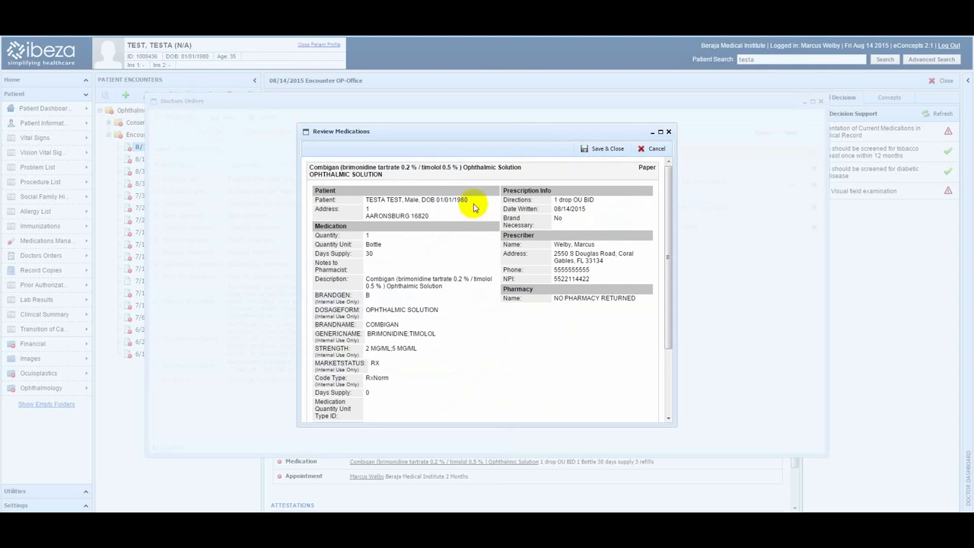
scroll(461, 229, down, 3)
scroll(462, 244, up, 3)
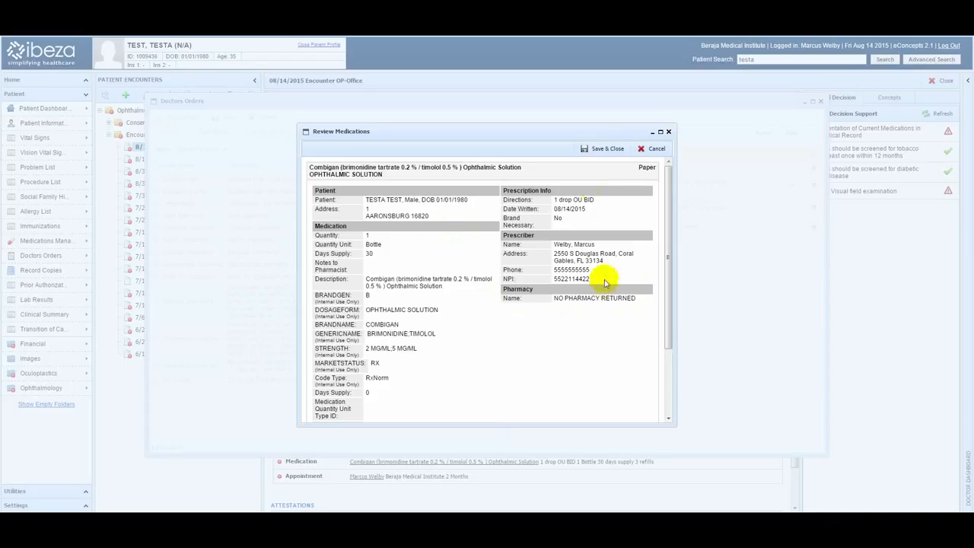
click(598, 149)
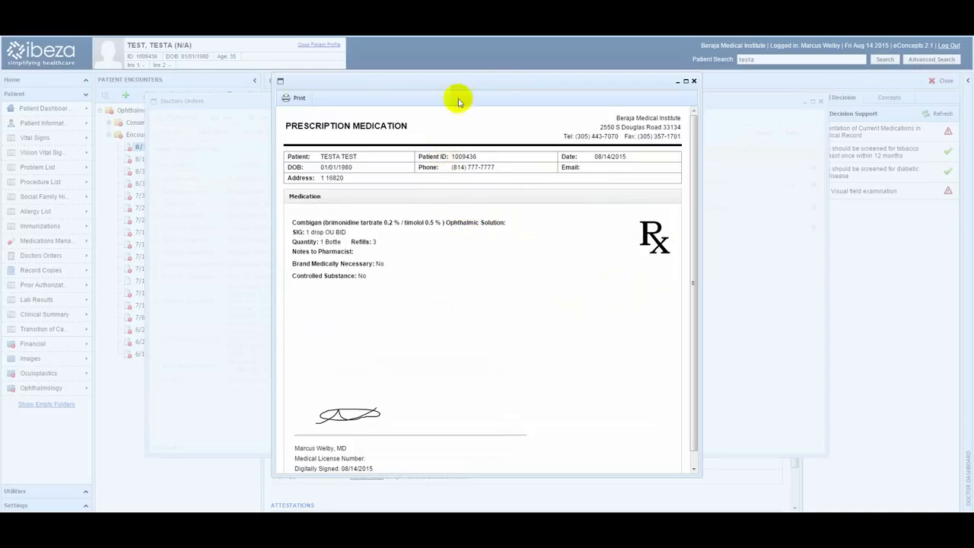
Close the prescription printout without printing, and save and close the doctor's orders to return to the encounter
drag(482, 91, 477, 95)
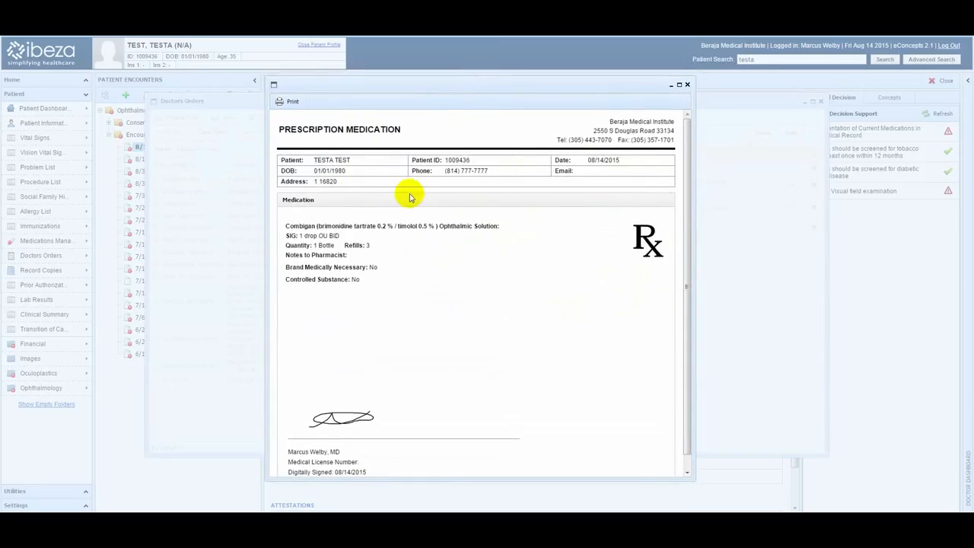
click(686, 85)
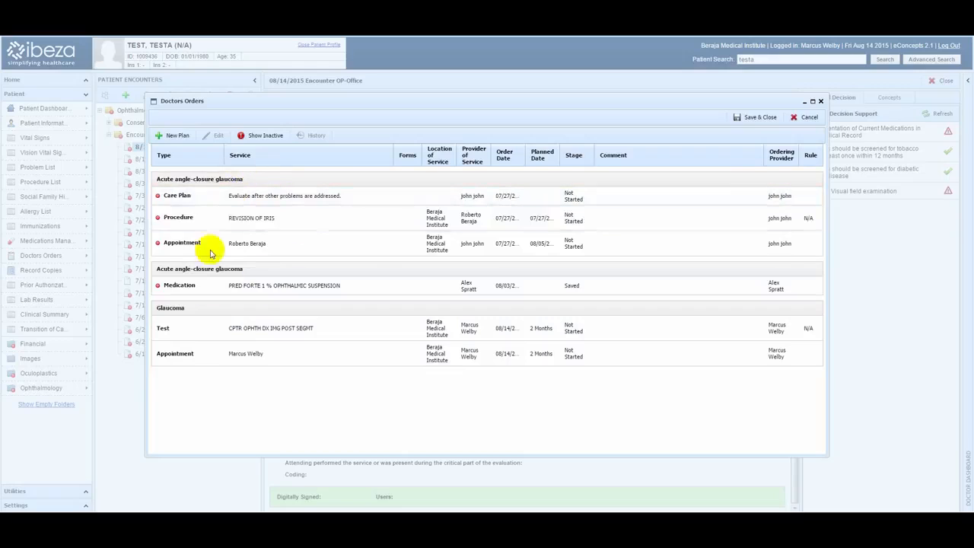
click(761, 117)
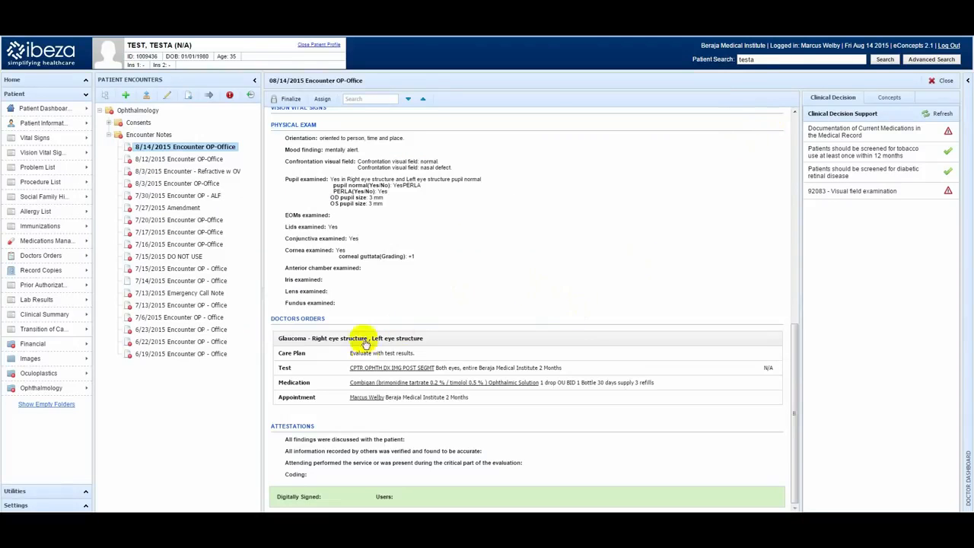